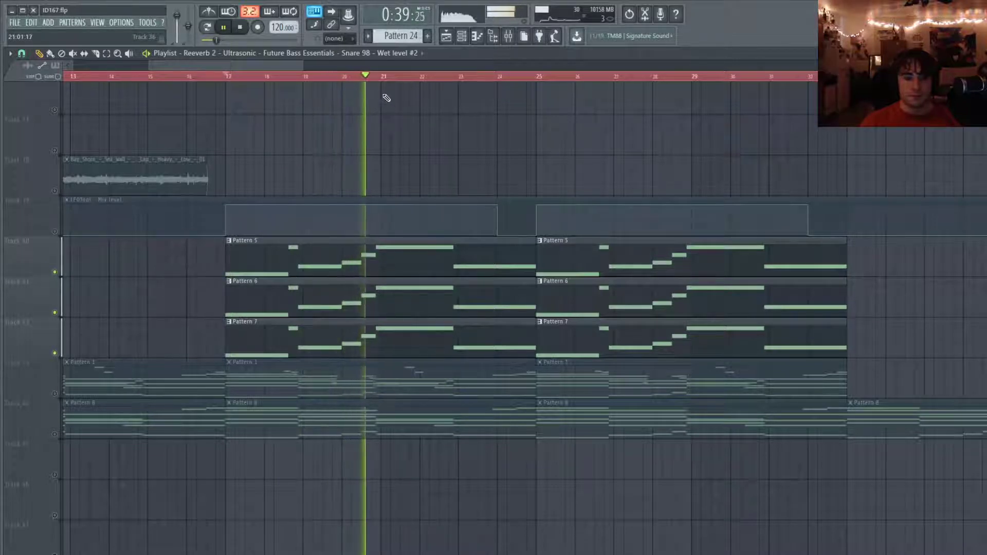
Play the section from bar 17 while looking over the playlist's audio, pattern and automation tracks
key("space")
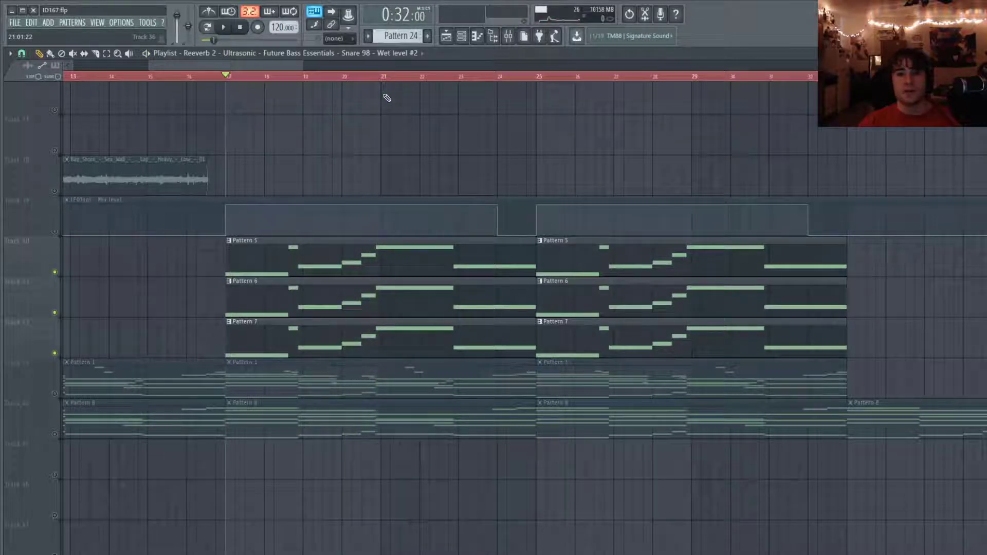
scroll(368, 152, "down", 5)
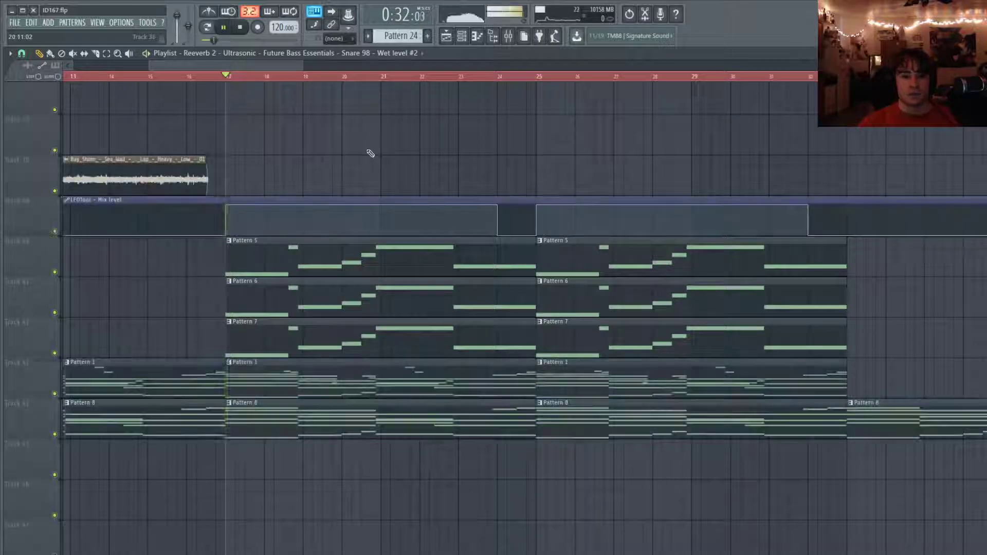
key("space")
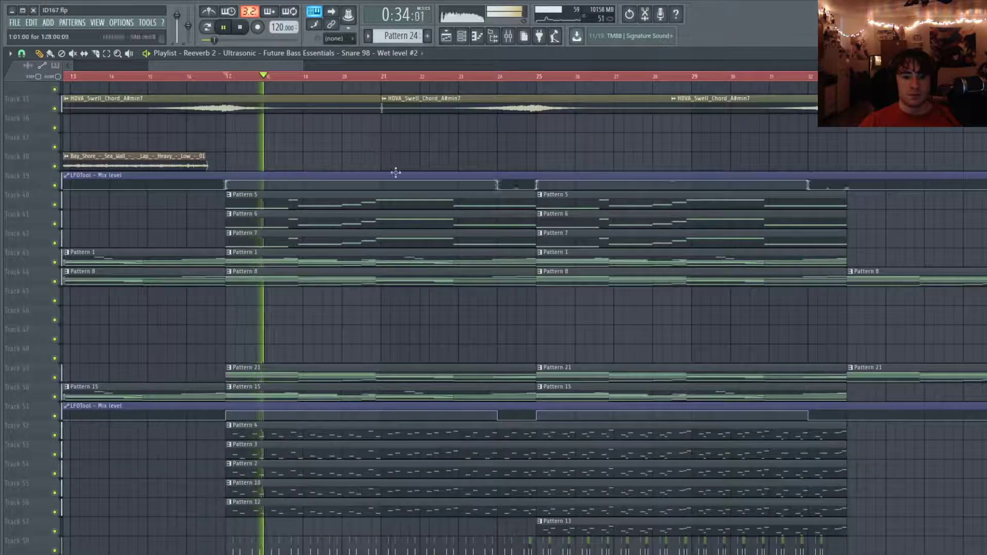
scroll(394, 169, "down", 3)
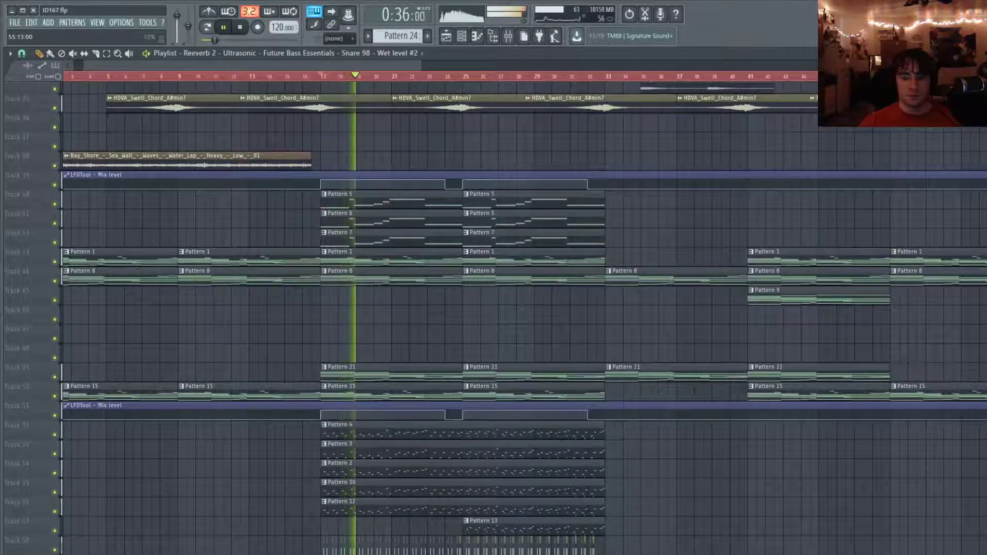
scroll(514, 309, "up", 10)
scroll(514, 319, "down", 12)
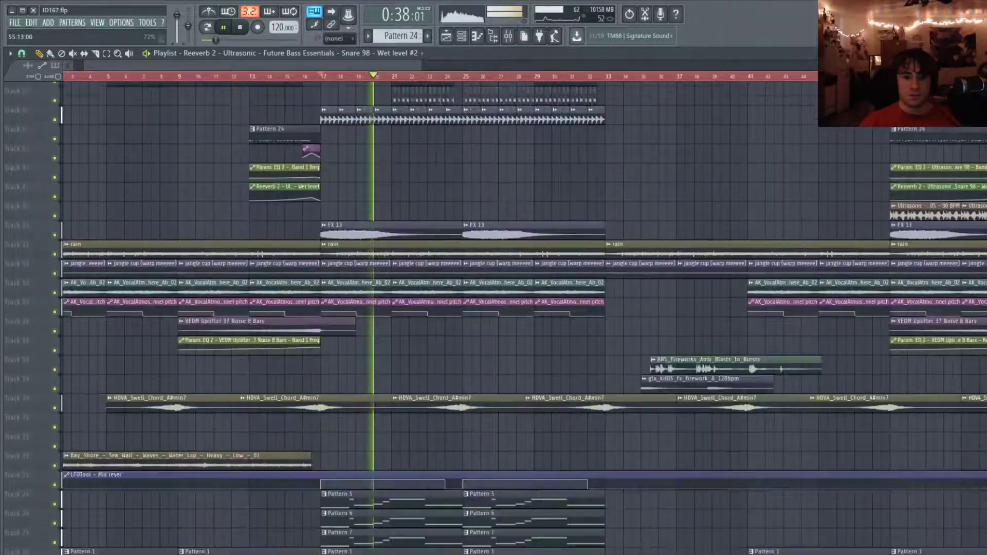
scroll(464, 305, "up", 5)
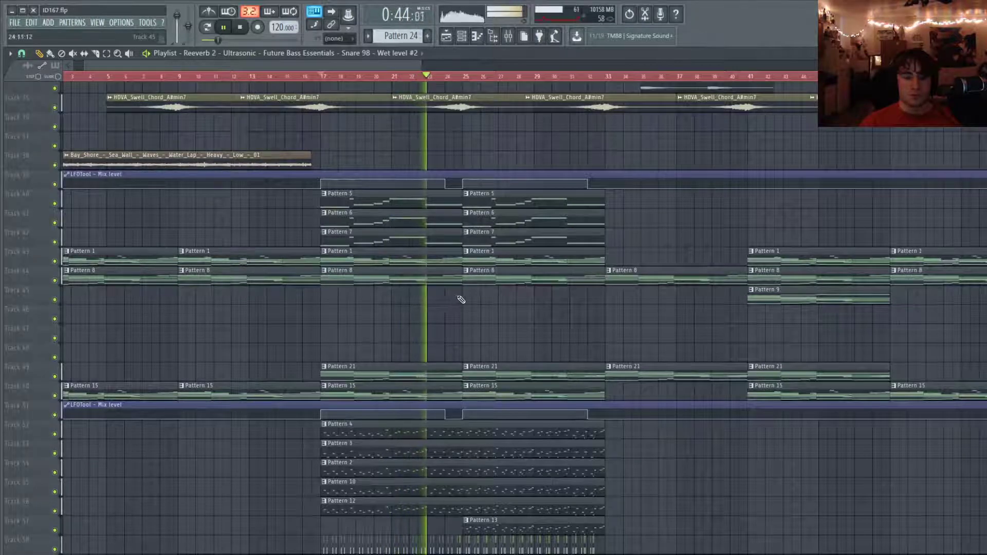
scroll(396, 309, "up", 4, "ctrl")
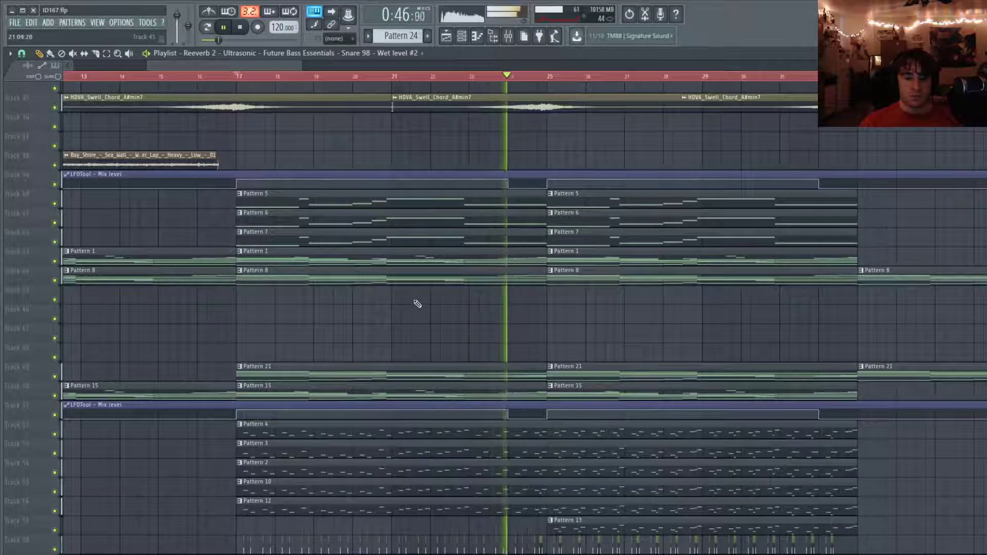
key("space")
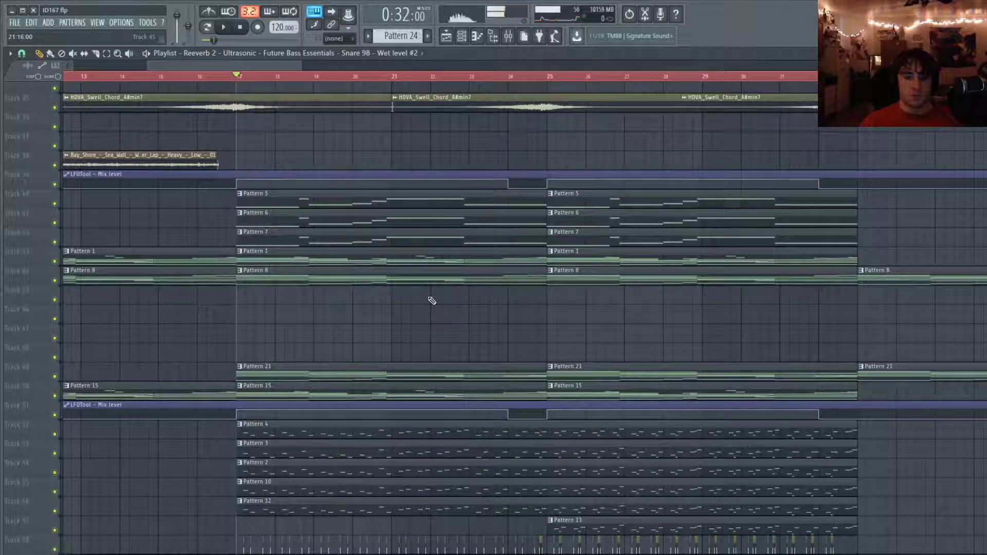
Open the initialized Serum synth and turn oscillator A's random phase down to its minimum
left_click(462, 36)
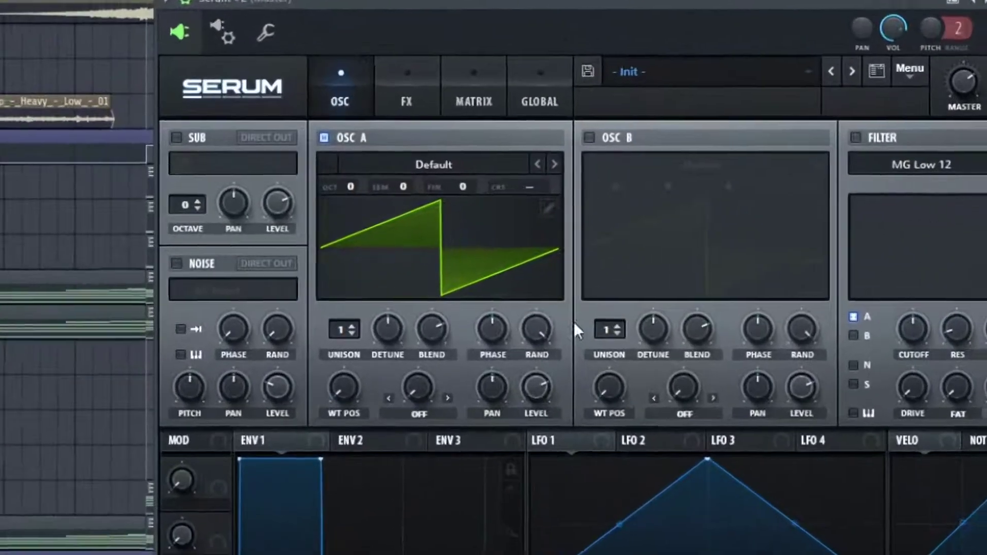
mouse_move(451, 283)
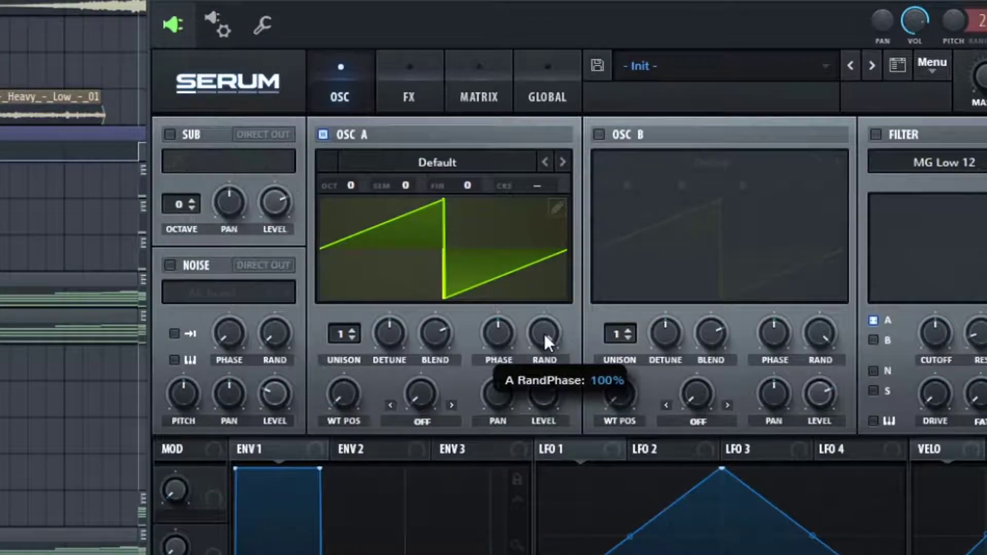
left_click_drag(544, 335, 543, 391)
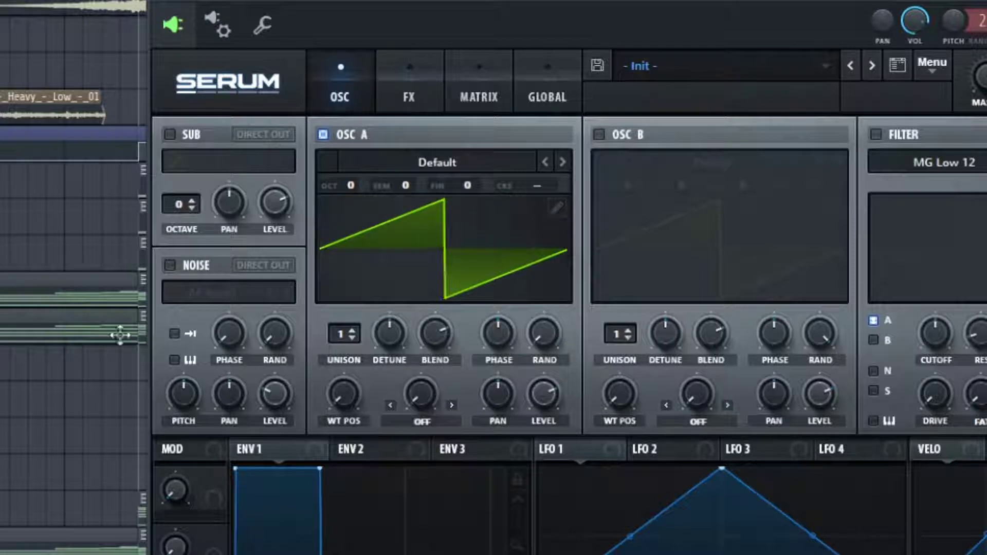
Enable oscillator B with 10 unison voices and raise its unison blend slightly
left_click(599, 136)
left_click_drag(628, 334, 651, 283)
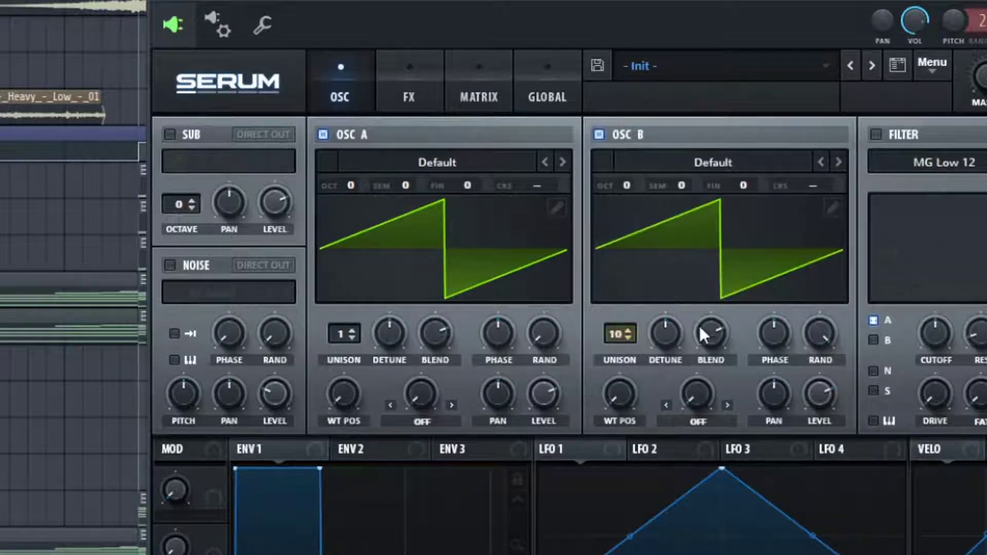
left_click_drag(705, 333, 716, 335)
Lower the octave of oscillators A and B to -2 each
scroll(351, 194, "down", 1)
scroll(621, 188, "down", 1)
scroll(349, 186, "down", 1)
scroll(625, 186, "down", 1)
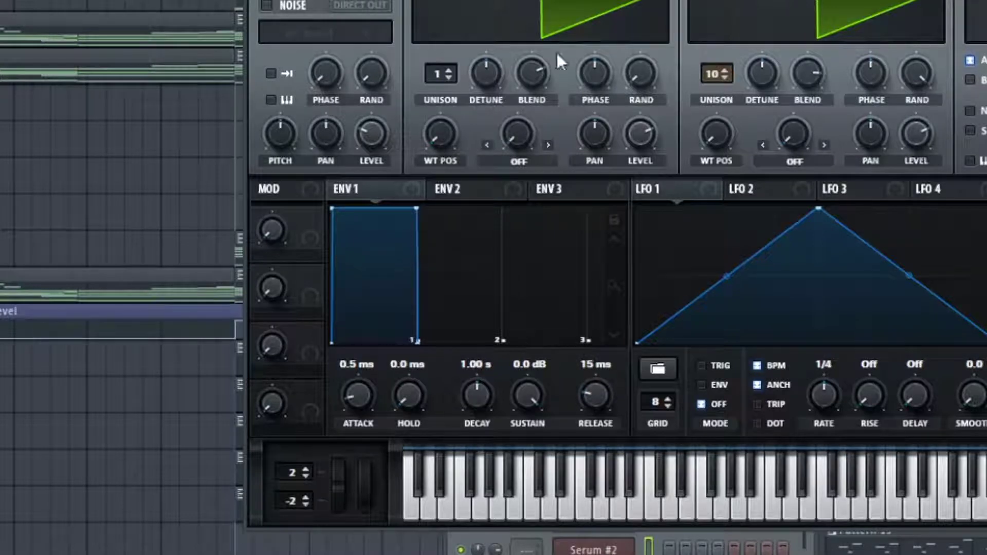
Shape ENV 2 with a 0.0 ms attack, 1.52 s decay and 0% sustain
left_click(459, 197)
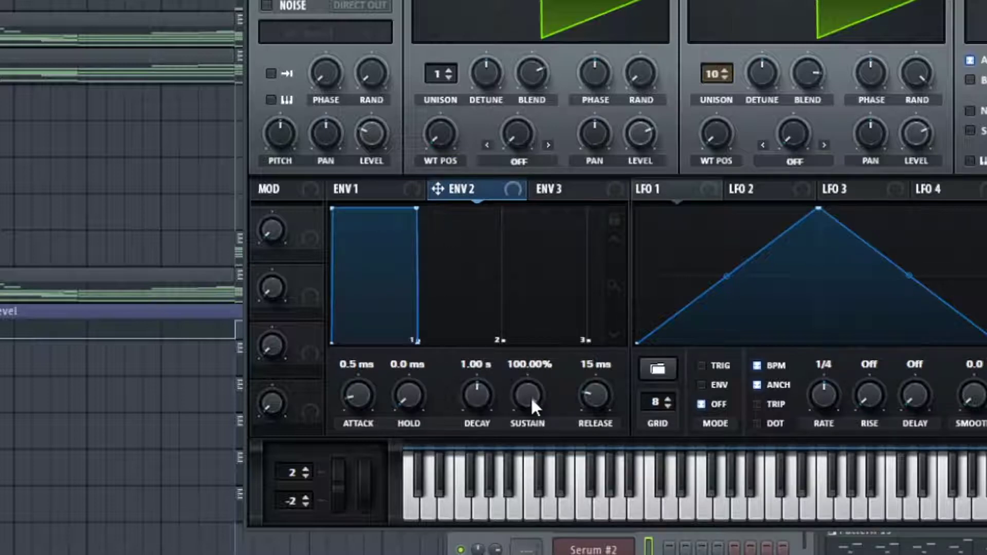
left_click_drag(530, 397, 518, 454)
left_click_drag(358, 396, 372, 434)
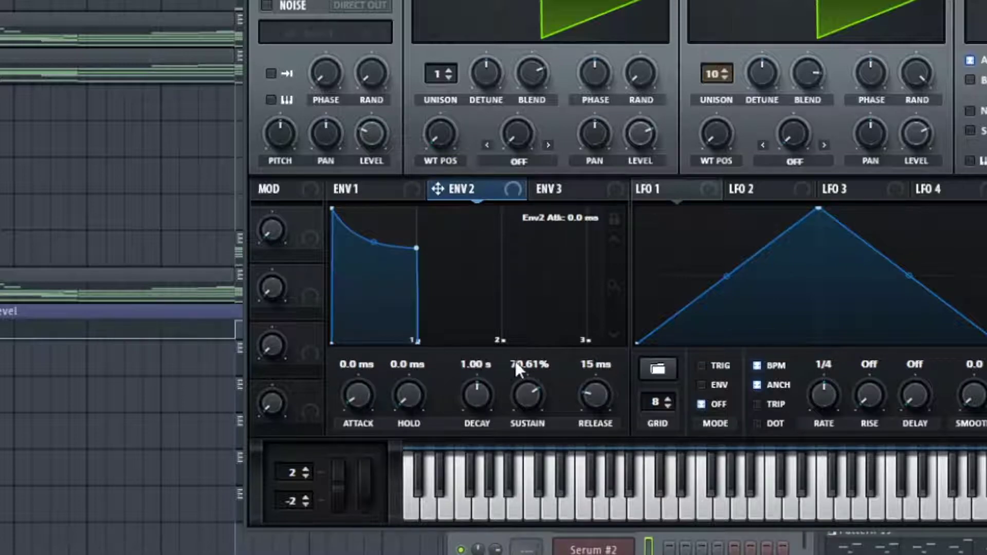
left_click_drag(527, 394, 525, 515)
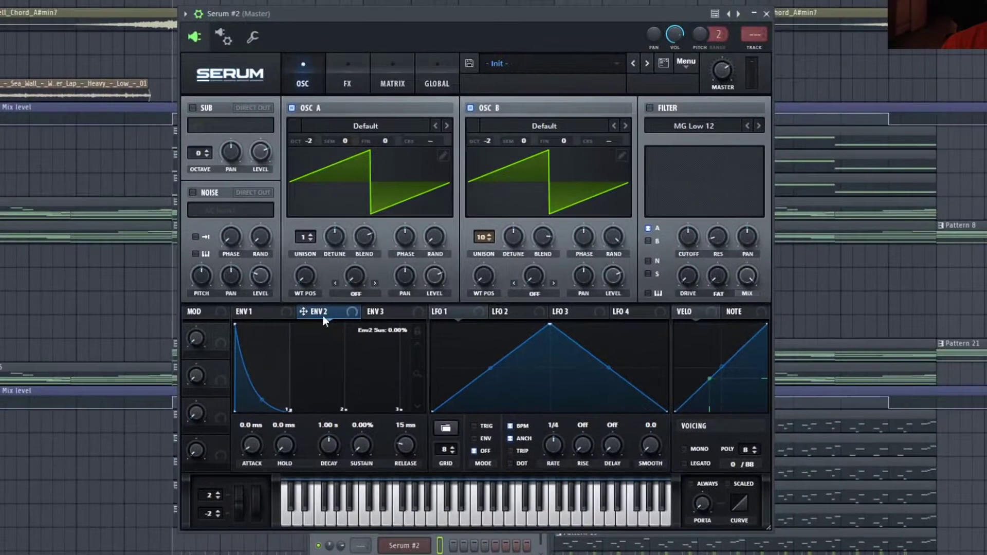
left_click_drag(328, 446, 332, 443)
Enable the MG Low 24 filter on oscillators A and B, with ENV 2 modulating a lowered cutoff
left_click(646, 111)
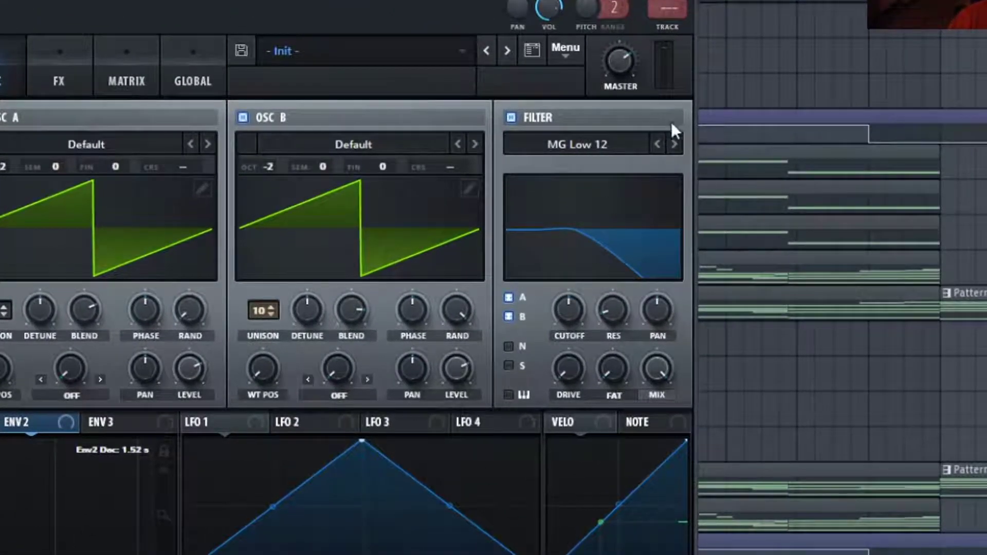
left_click(674, 144)
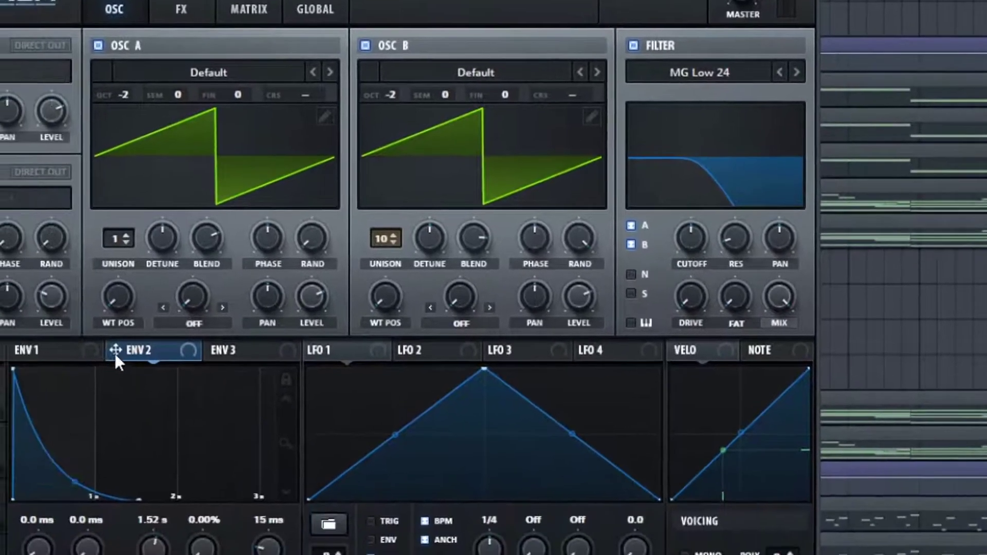
left_click_drag(115, 356, 129, 352)
left_click_drag(119, 353, 691, 238)
left_click(689, 240, "alt+shift")
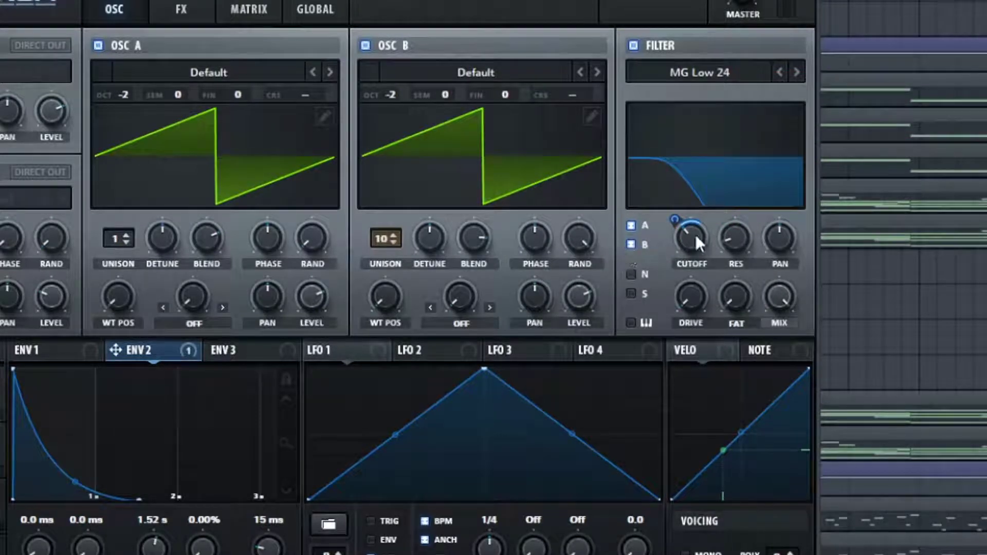
left_click_drag(695, 236, 697, 236)
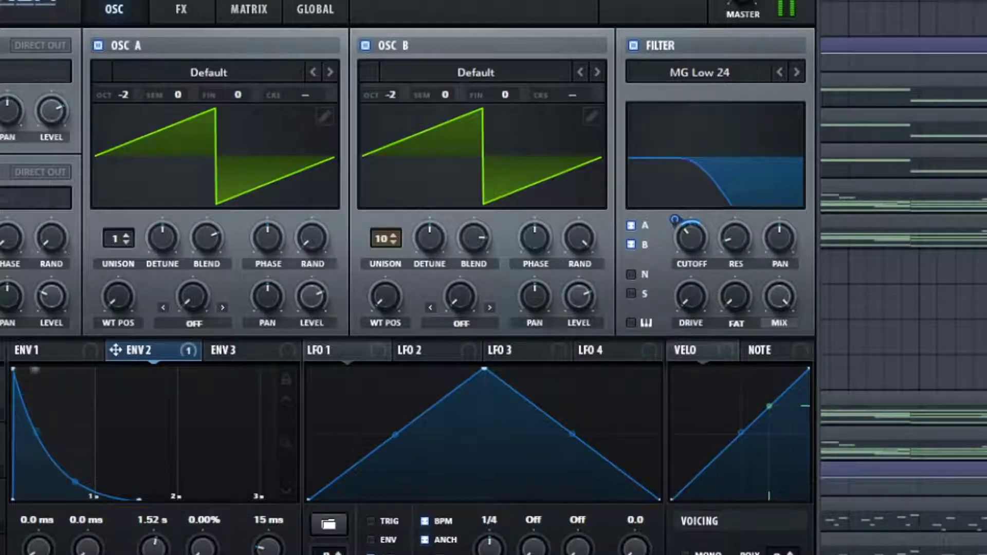
mouse_move(680, 219)
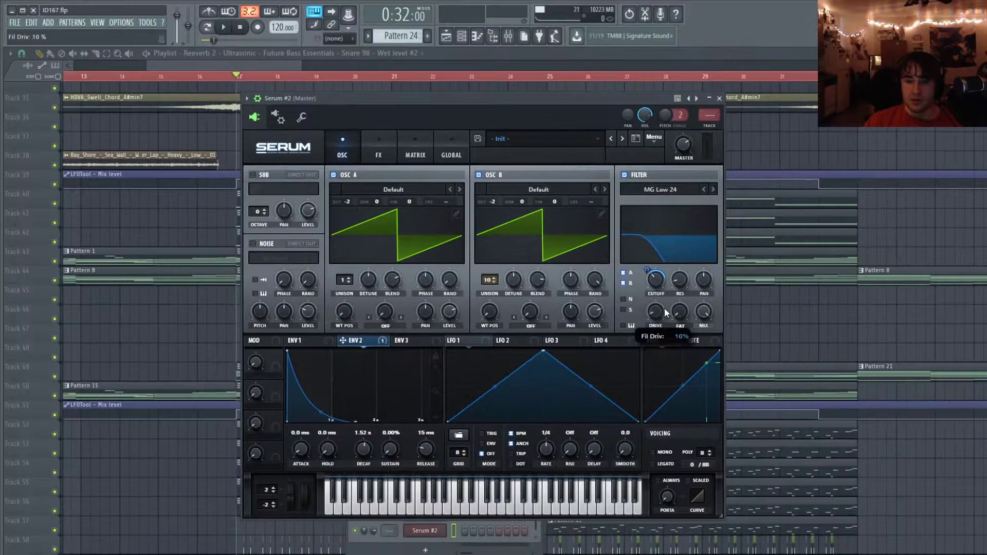
Add a Tube distortion effect and modulate its drive with ENV 2 from a lowered base amount
left_click(379, 149)
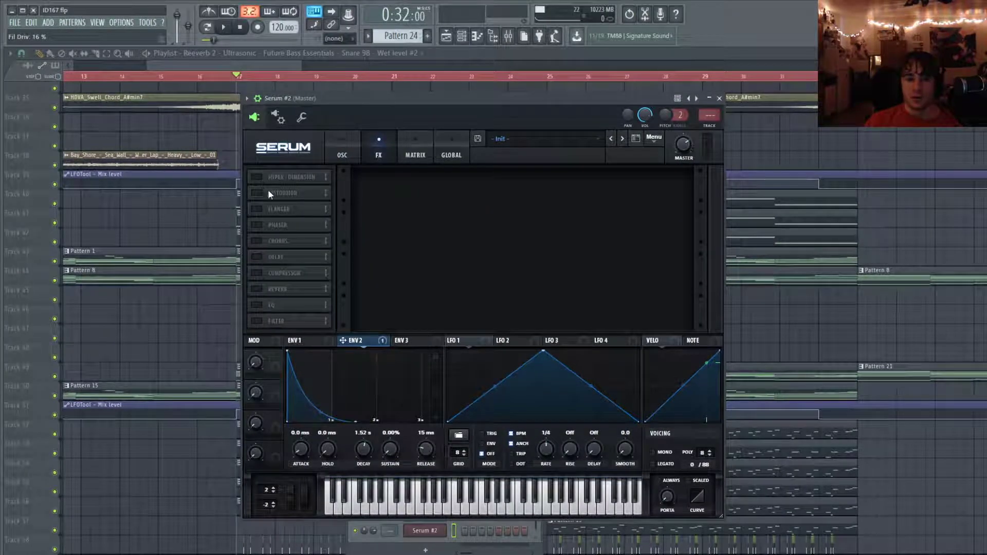
left_click(257, 192)
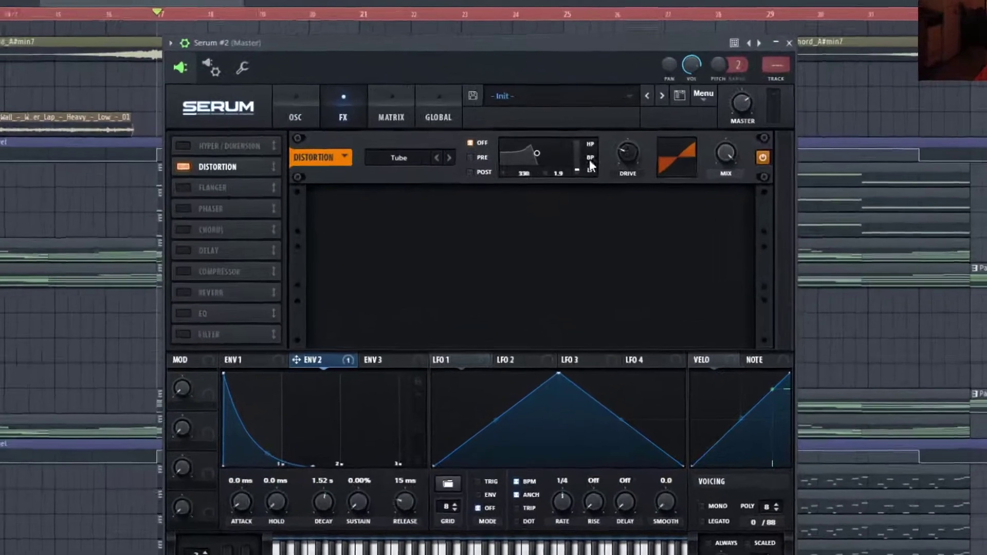
left_click_drag(597, 182, 596, 178)
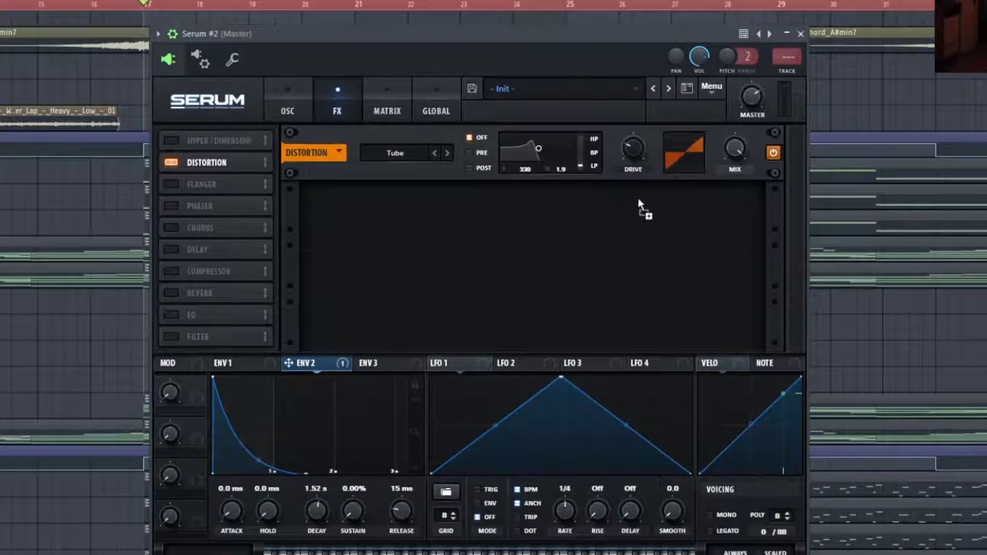
left_click_drag(631, 149, 608, 170)
Add a compressor directly after the distortion, switch it to multiband and audition the sound
left_click(171, 271)
left_click_drag(216, 270, 229, 178)
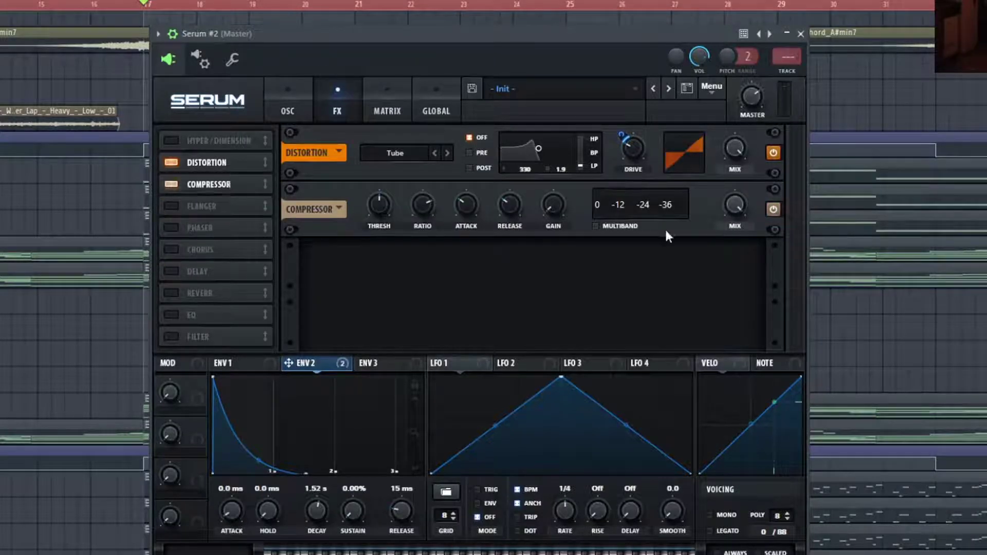
left_click(600, 227)
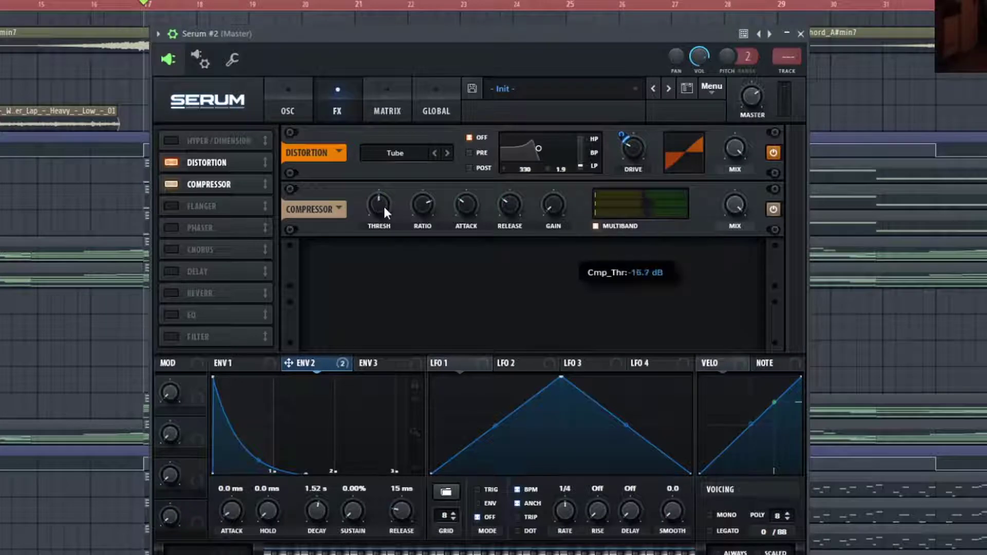
left_click(519, 553)
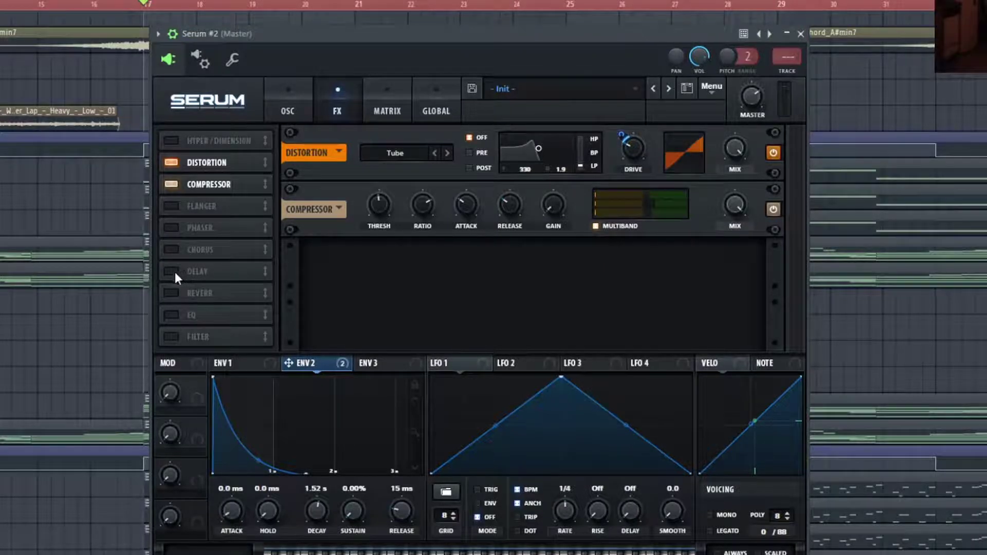
Add an MG Low 24 filter effect with its cutoff at 196 Hz modulated by ENV 2, and audition it
left_click(176, 335)
left_click(454, 267)
left_click(454, 267)
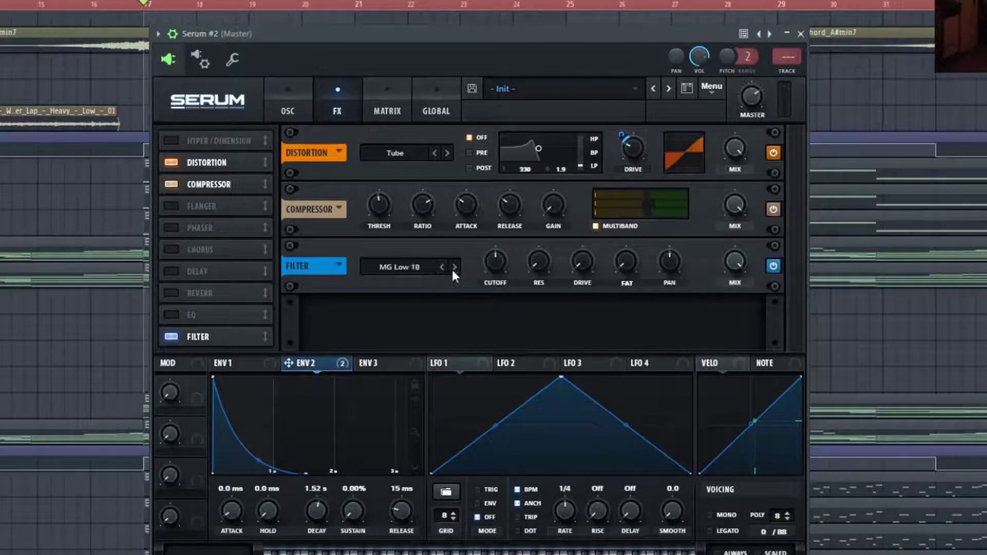
left_click(454, 266)
left_click_drag(493, 260, 479, 285)
left_click_drag(489, 267, 507, 257)
left_click(418, 517)
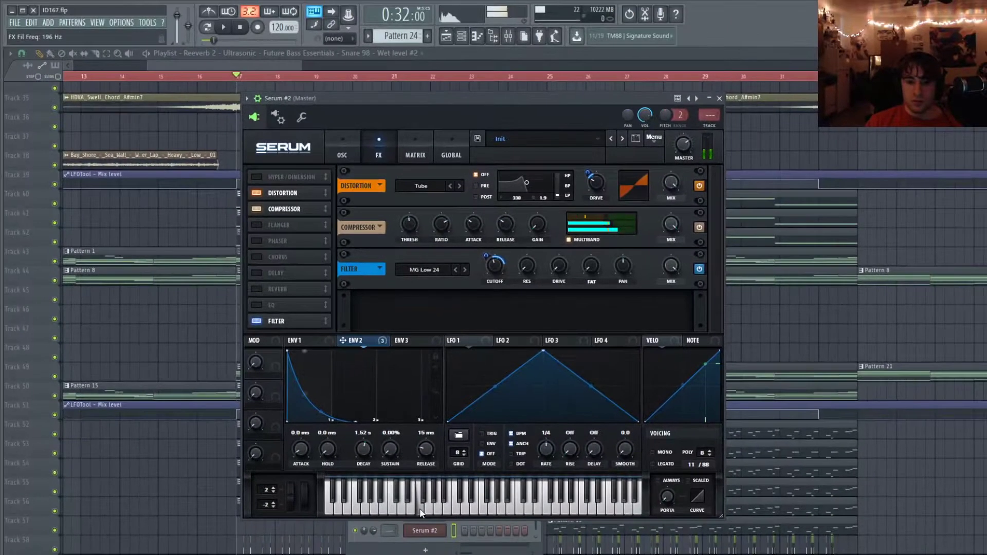
left_click(418, 517)
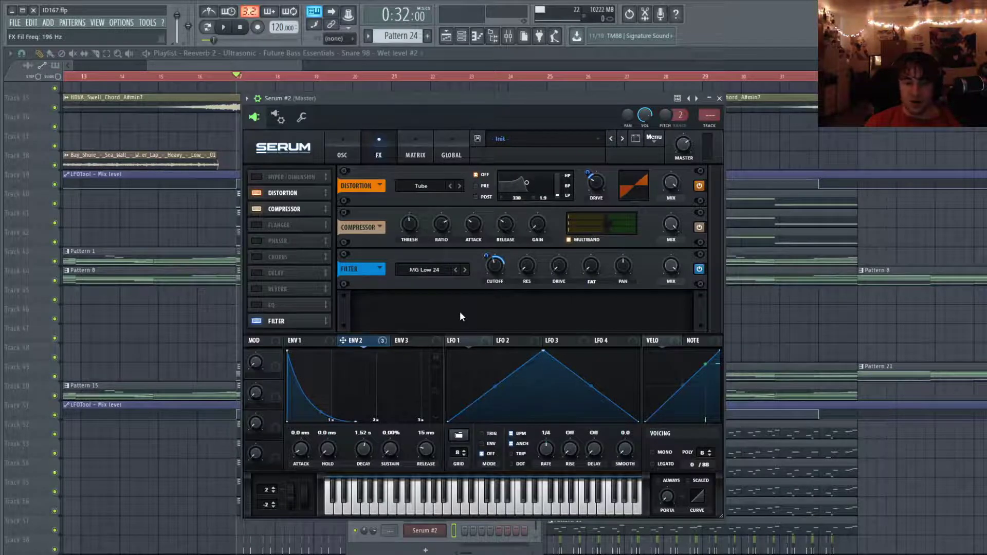
Switch the voicing to mono and audition the patch with several low notes
left_click(653, 452)
left_click(422, 511)
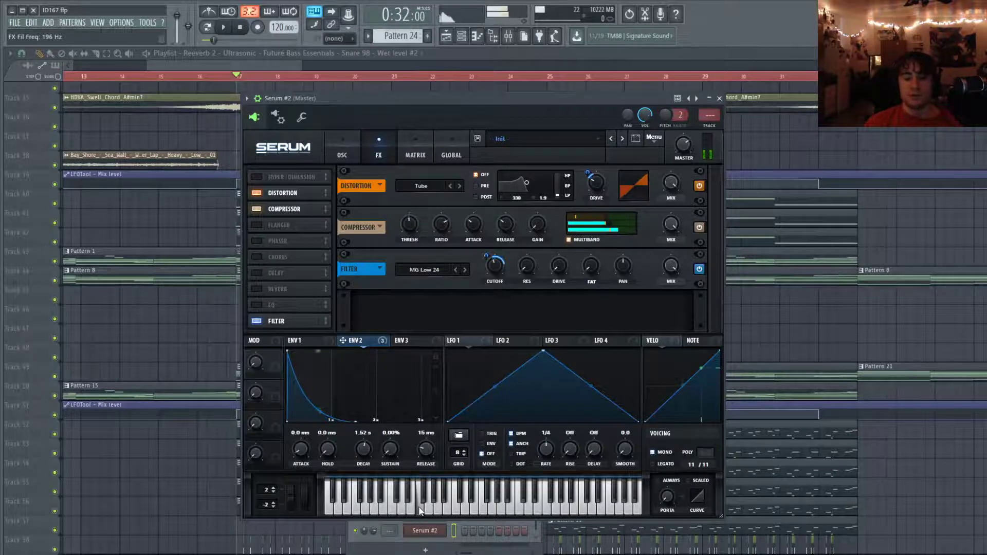
left_click(420, 511)
left_click(412, 511)
left_click(429, 509)
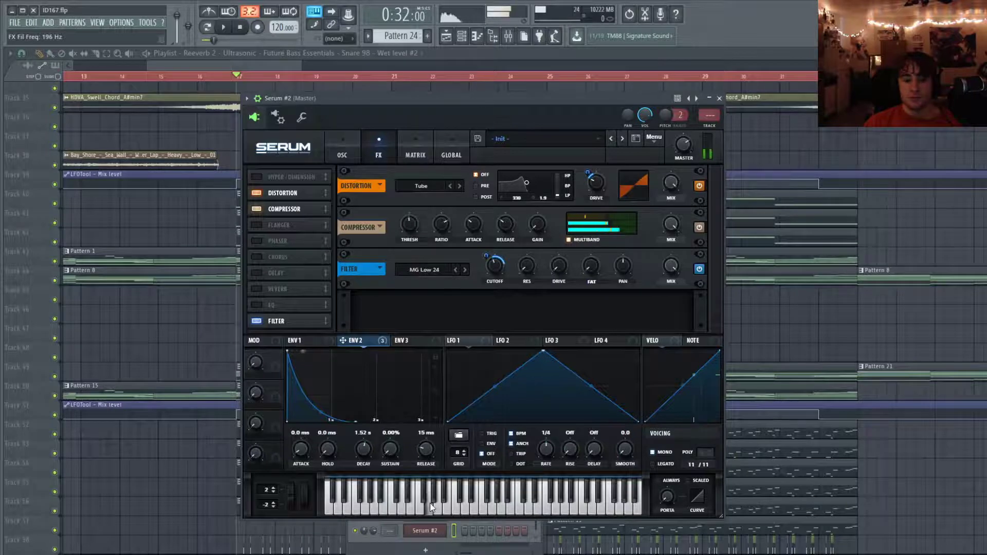
left_click(421, 511)
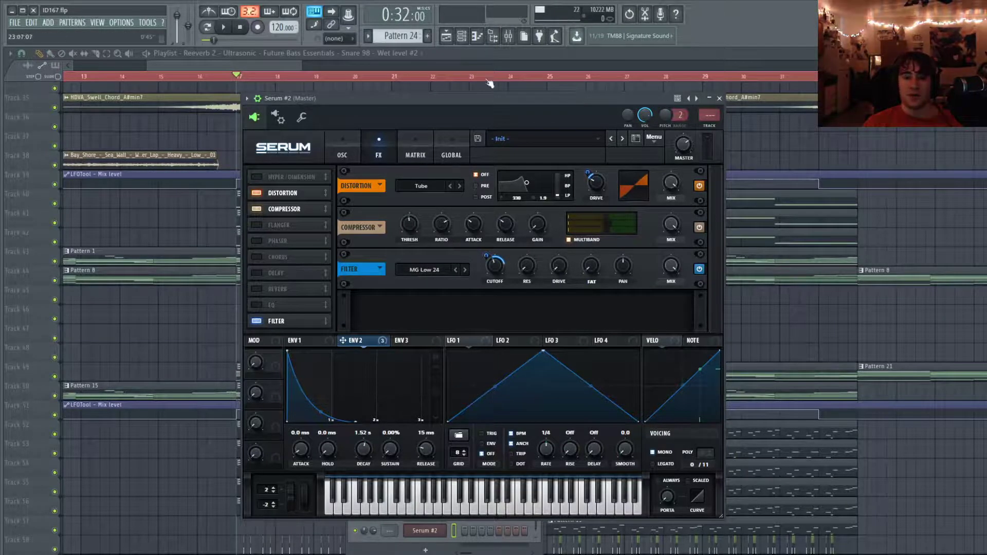
Return to the playlist, look over its lower tracks and play the section from bar 17
left_click(498, 56)
scroll(448, 371, "down", 2)
scroll(448, 372, "down", 4)
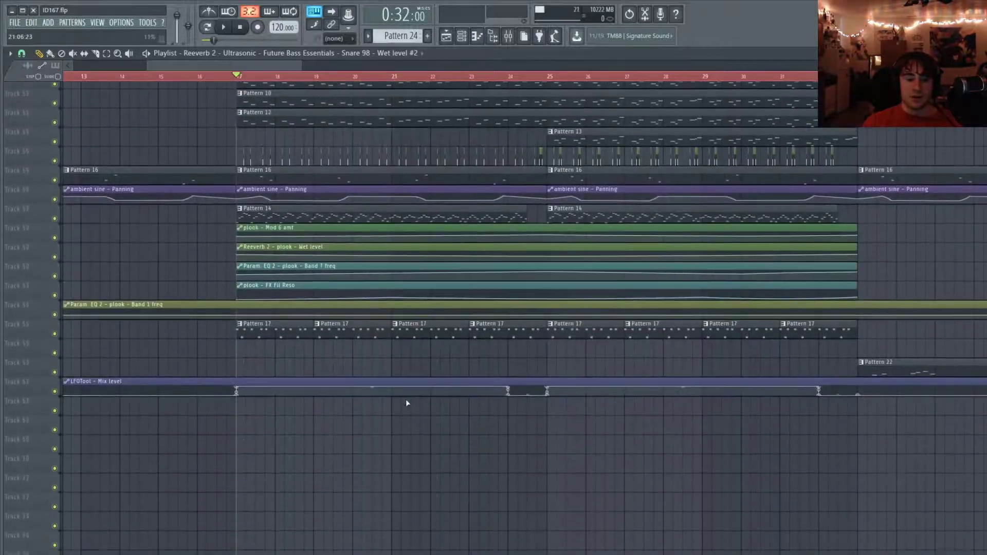
scroll(406, 399, "up", 6)
key("space")
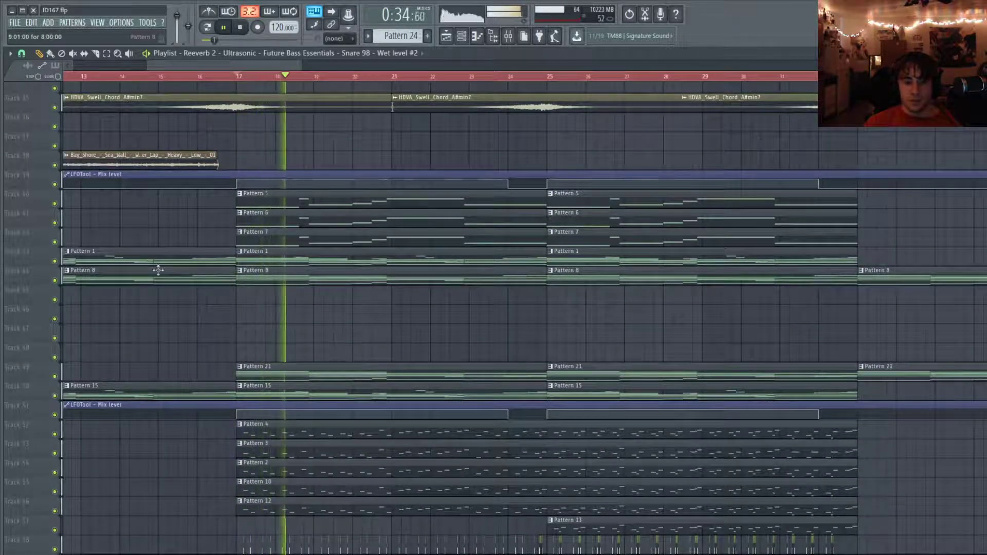
Isolate the three playlist tracks holding Pattern 5, Pattern 6 and Pattern 7, and listen to them together from bar 17
right_click(54, 242)
left_click(54, 222)
left_click(55, 204)
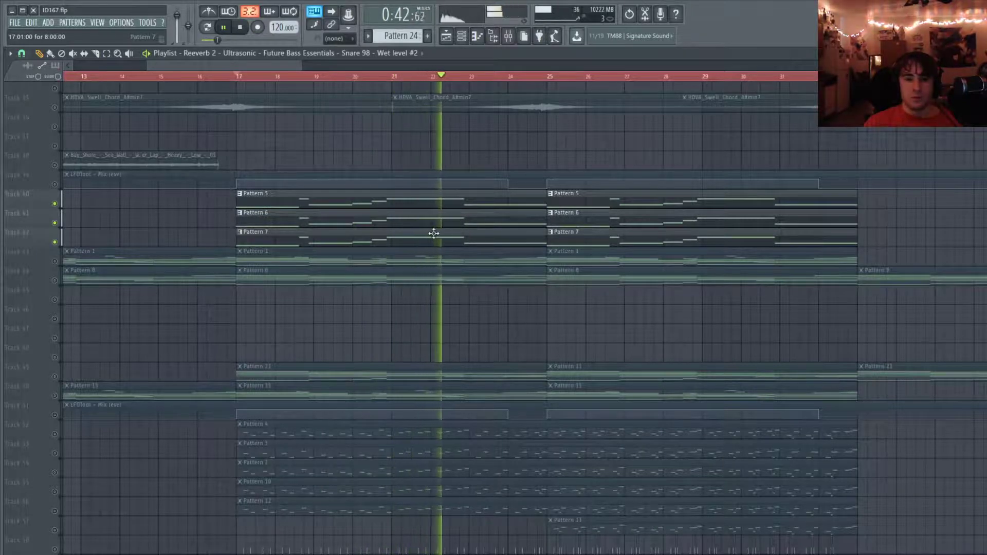
key("space")
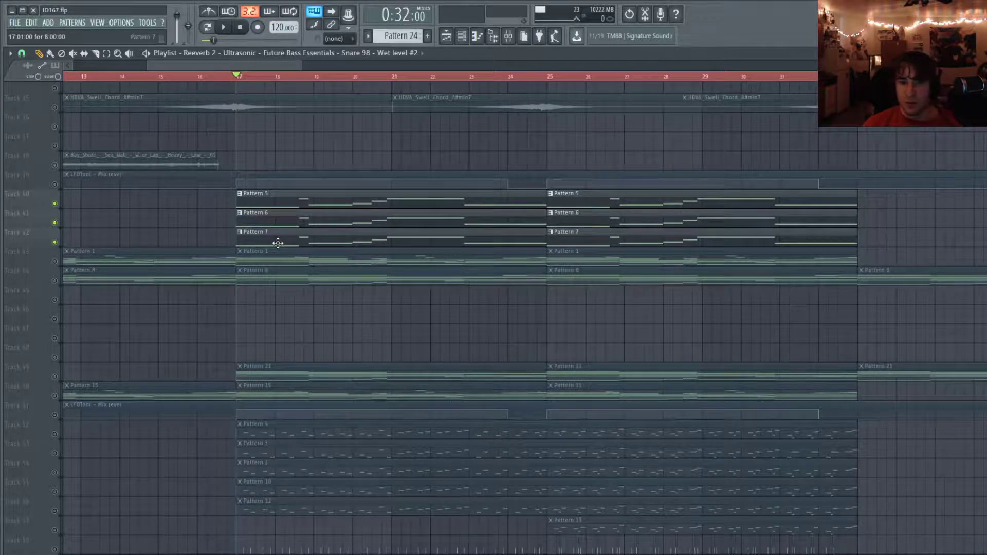
Play the Pattern 5, Pattern 6 and Pattern 7 tracks soloed one at a time, and finish with all three enabled together
right_click(55, 223)
right_click(55, 203)
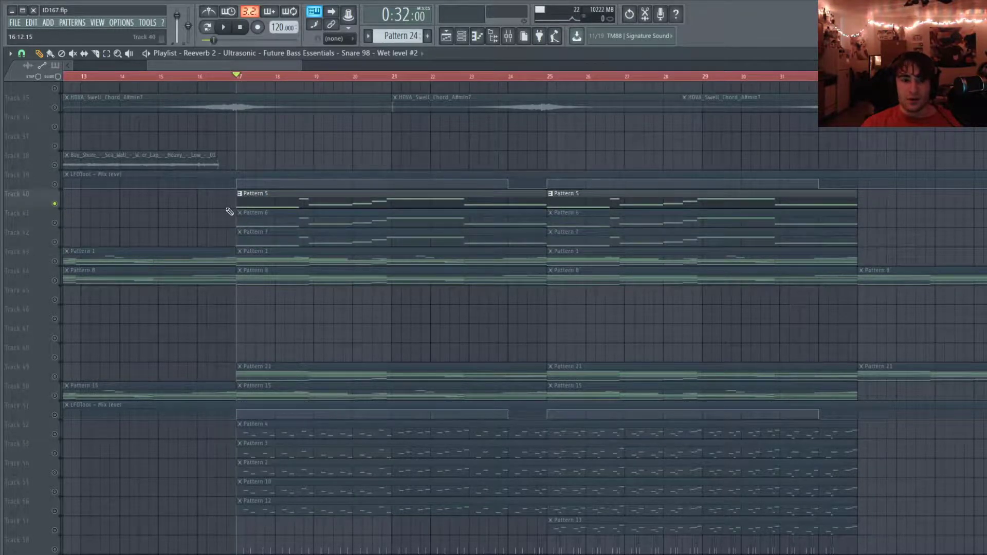
key("space")
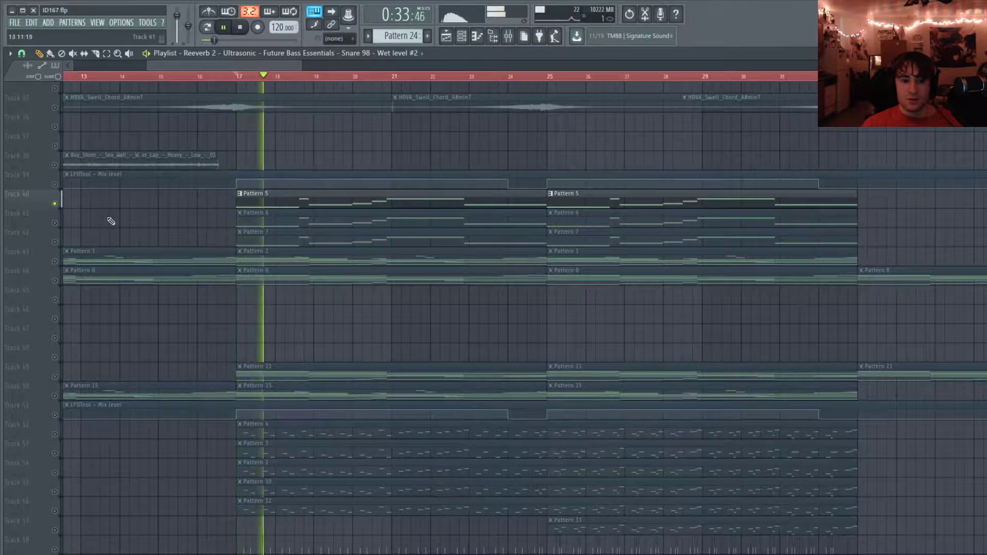
right_click(55, 224)
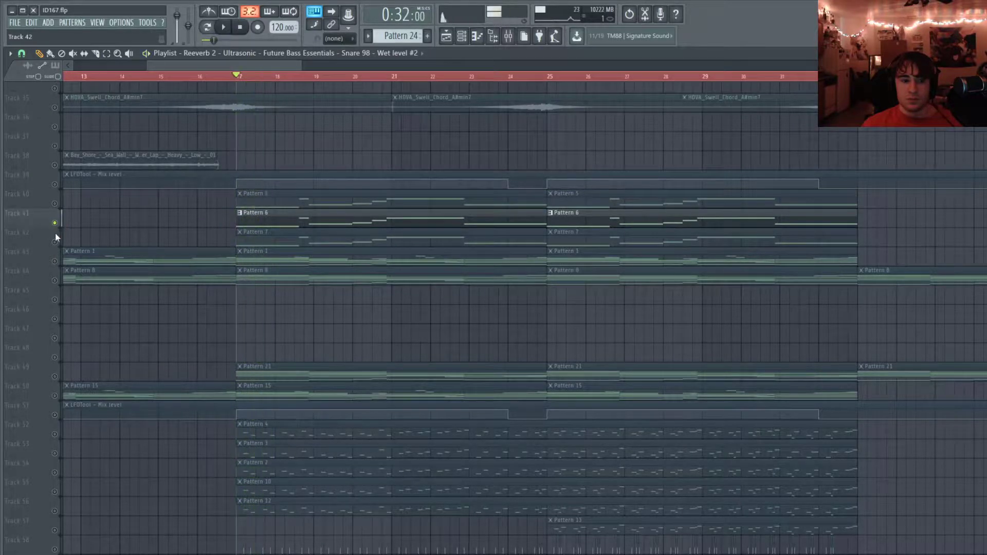
right_click(55, 242)
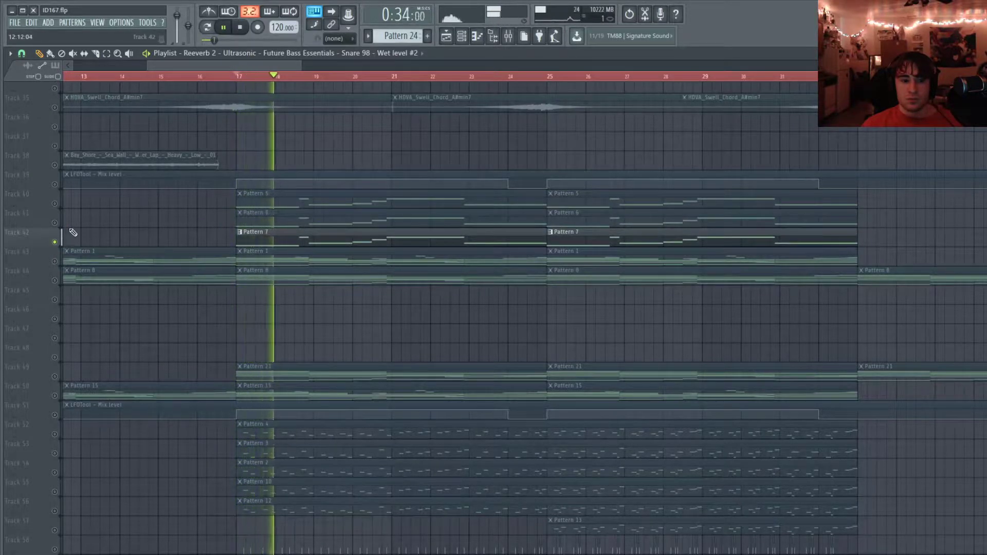
left_click_drag(55, 223, 55, 203)
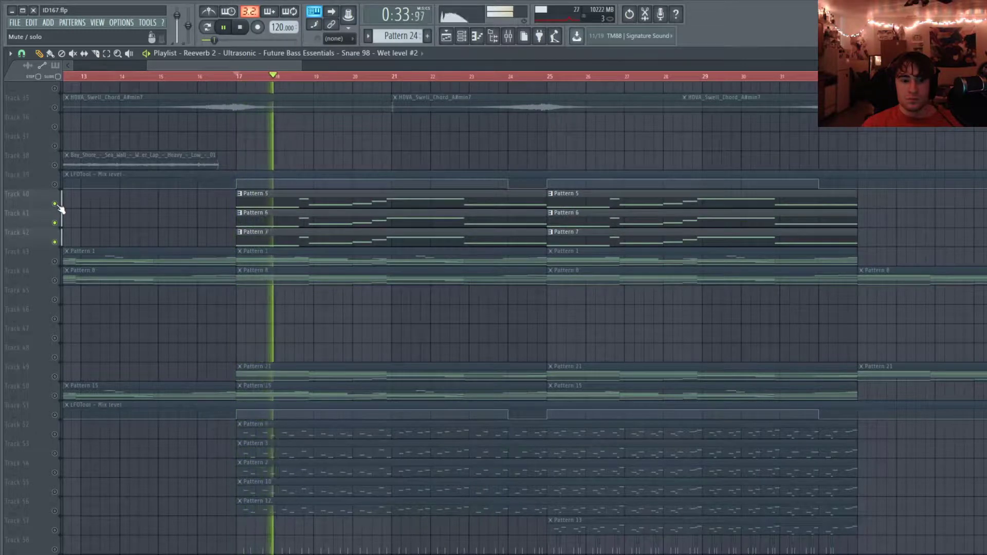
key("space")
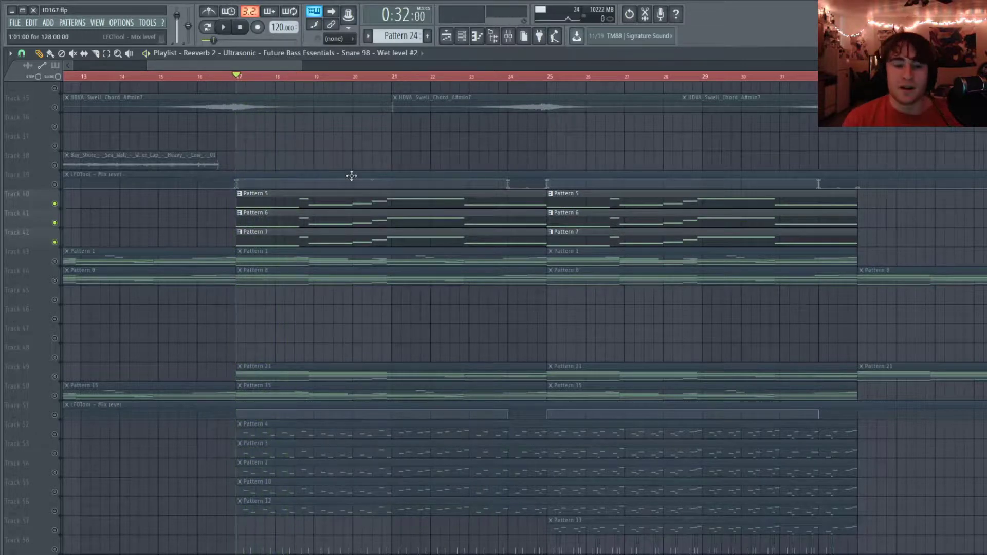
Reopen the Serum #2 instrument from the channel rack and audition the patch with a run of descending notes
left_click(461, 35)
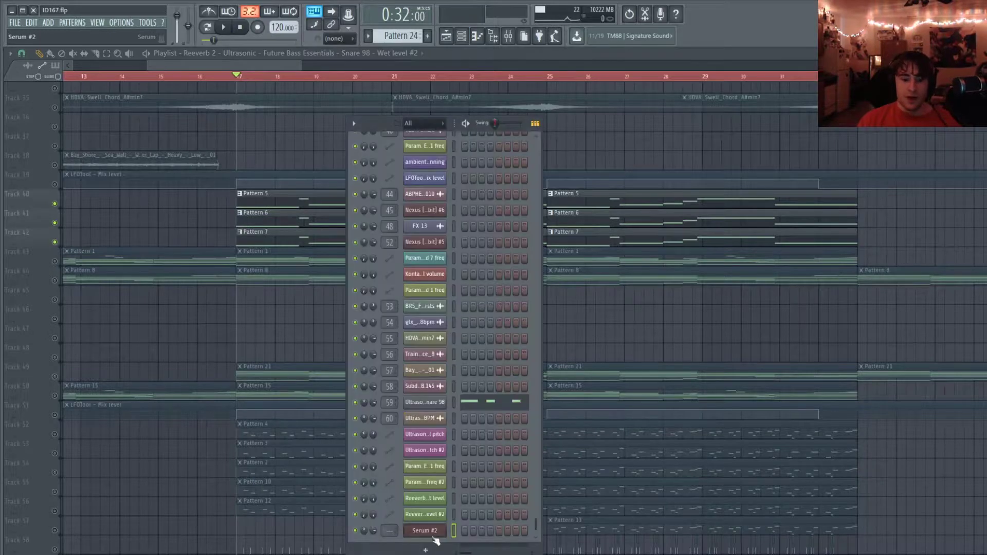
left_click(425, 530)
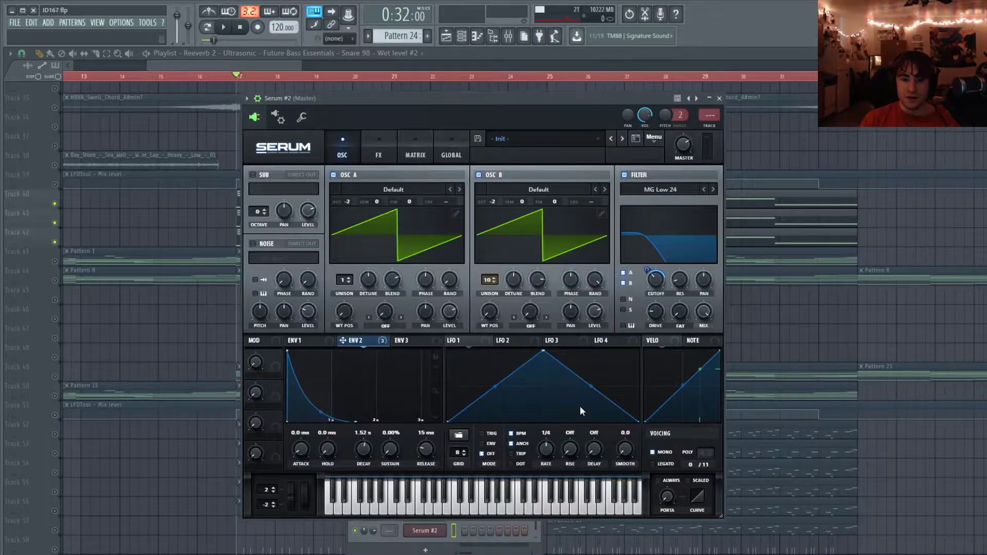
left_click(461, 504)
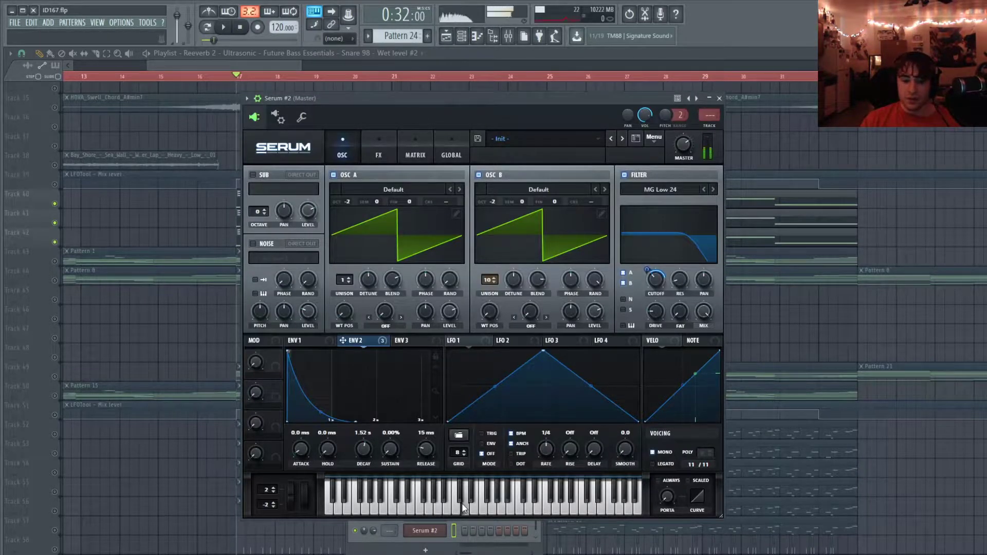
mouse_move(454, 504)
left_mouse_down()
mouse_move(410, 506)
mouse_move(420, 505)
left_mouse_up()
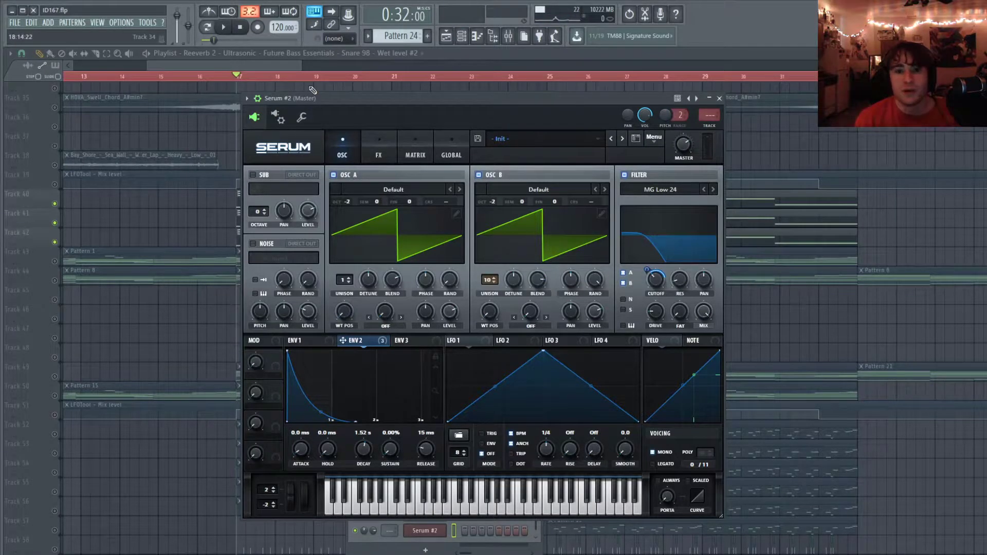